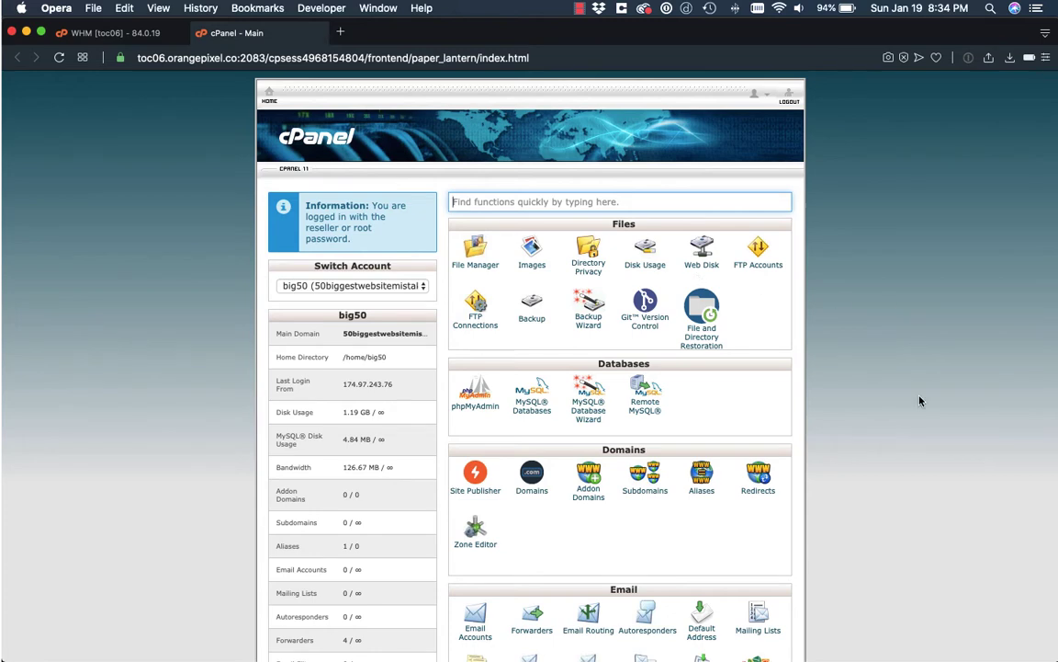
Step: Open the Awstats page from the Metrics section of the cPanel home page
{"action": "scroll", "coordinate": [920, 401], "scroll_direction": "down", "scroll_amount": 2}
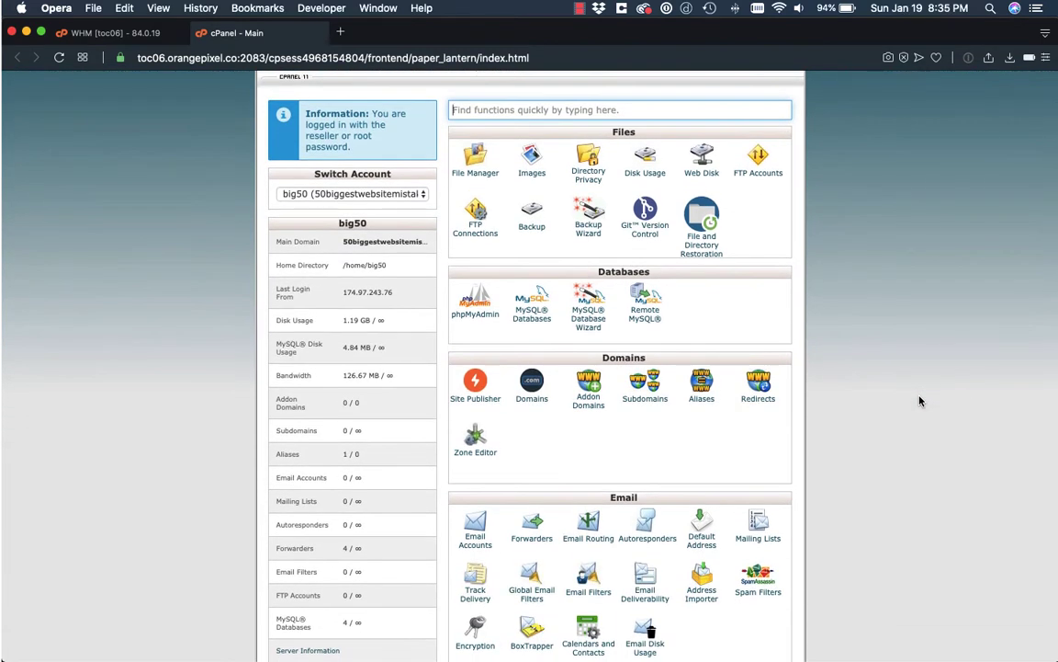
{"action": "scroll", "coordinate": [920, 400], "scroll_direction": "down", "scroll_amount": 10}
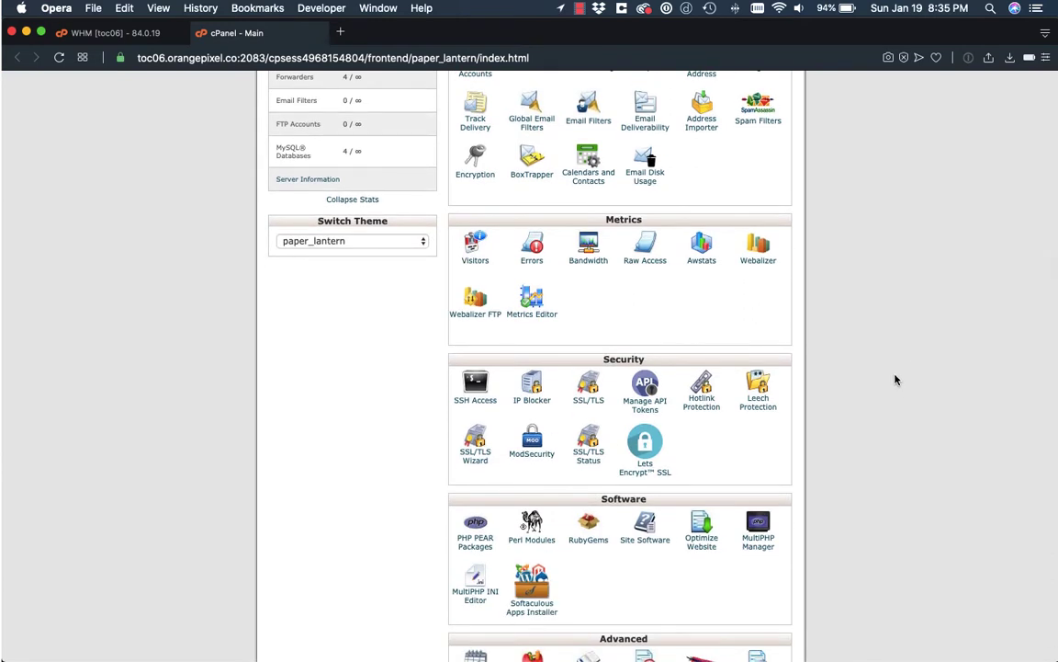
{"action": "left_click", "coordinate": [701, 262]}
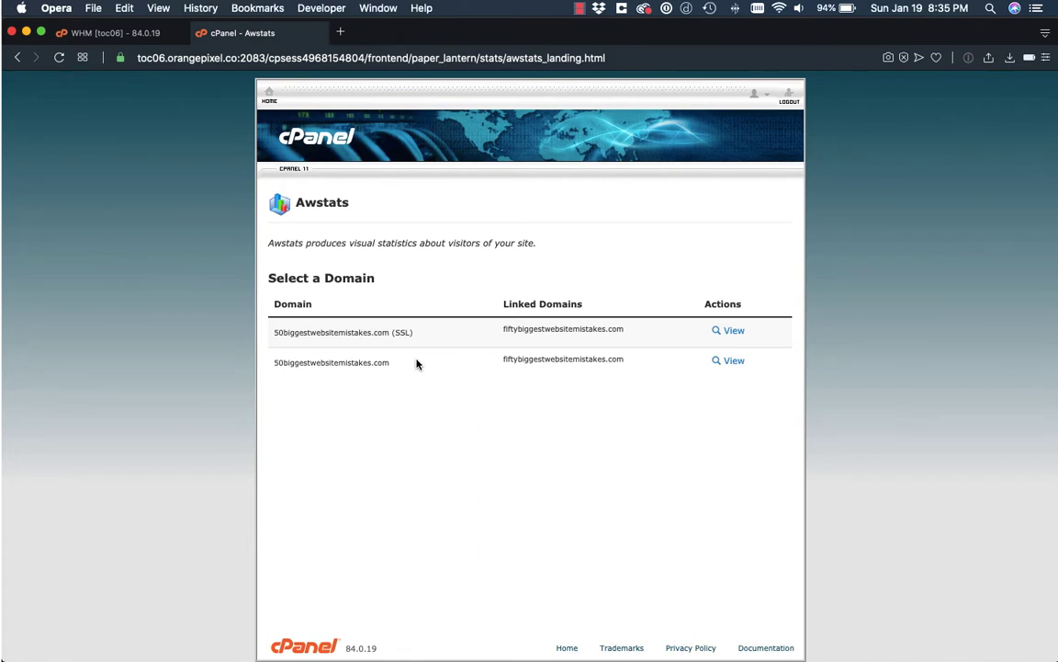
Step: View the SSL domain's AWStats report and review its January 2020 summary and Days of month table
{"action": "left_click", "coordinate": [735, 333]}
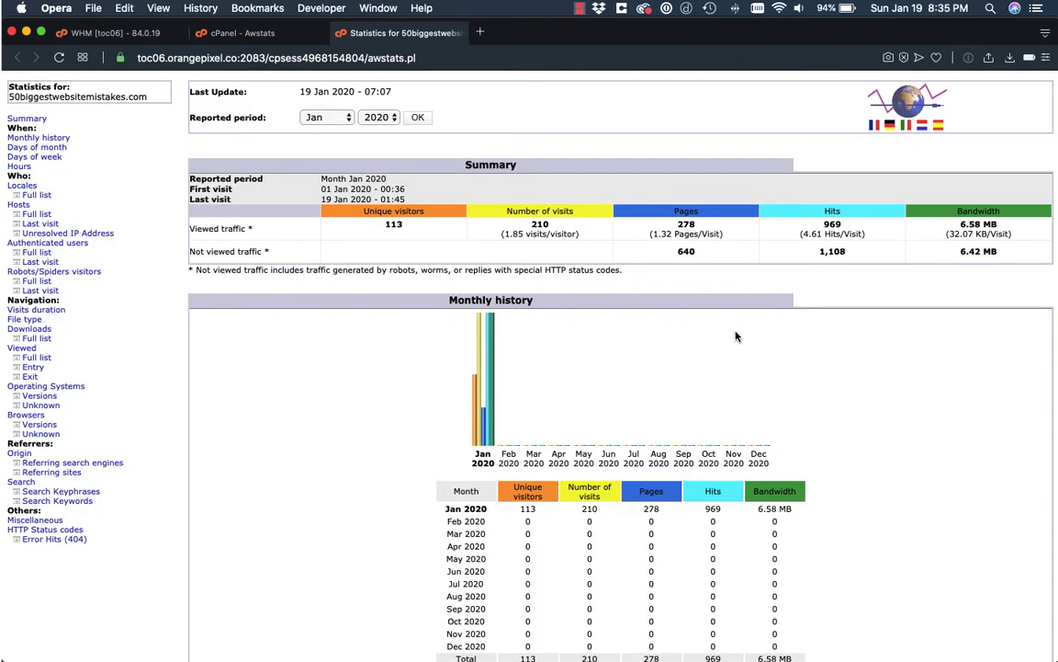
{"action": "scroll", "coordinate": [363, 465], "scroll_direction": "down", "scroll_amount": 10}
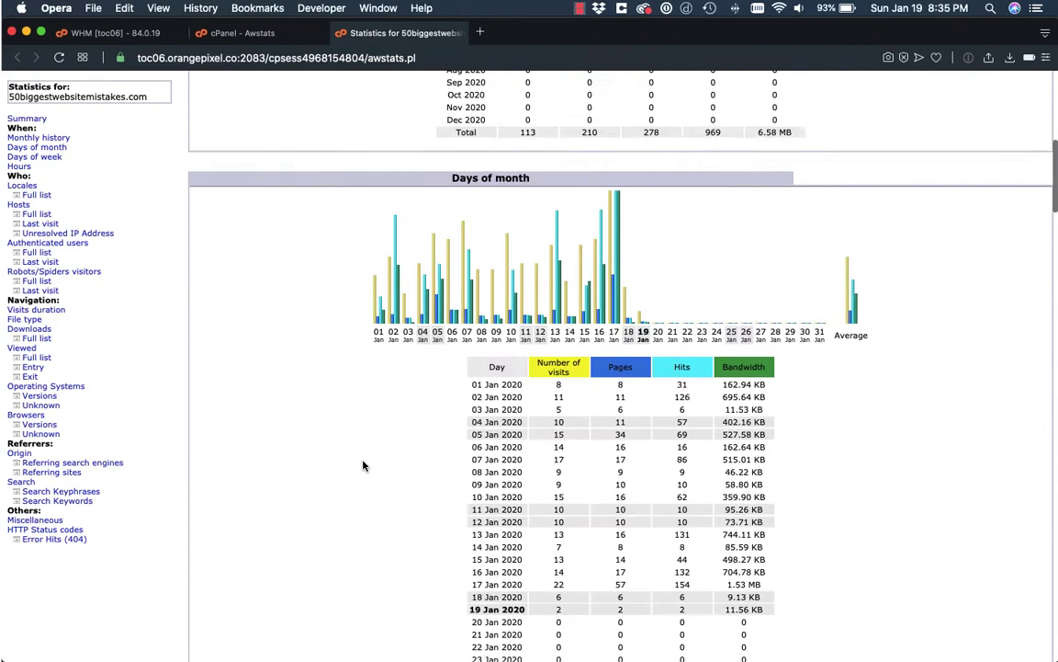
{"action": "scroll", "coordinate": [363, 465], "scroll_direction": "down", "scroll_amount": 6}
{"action": "scroll", "coordinate": [363, 465], "scroll_direction": "up", "scroll_amount": 3}
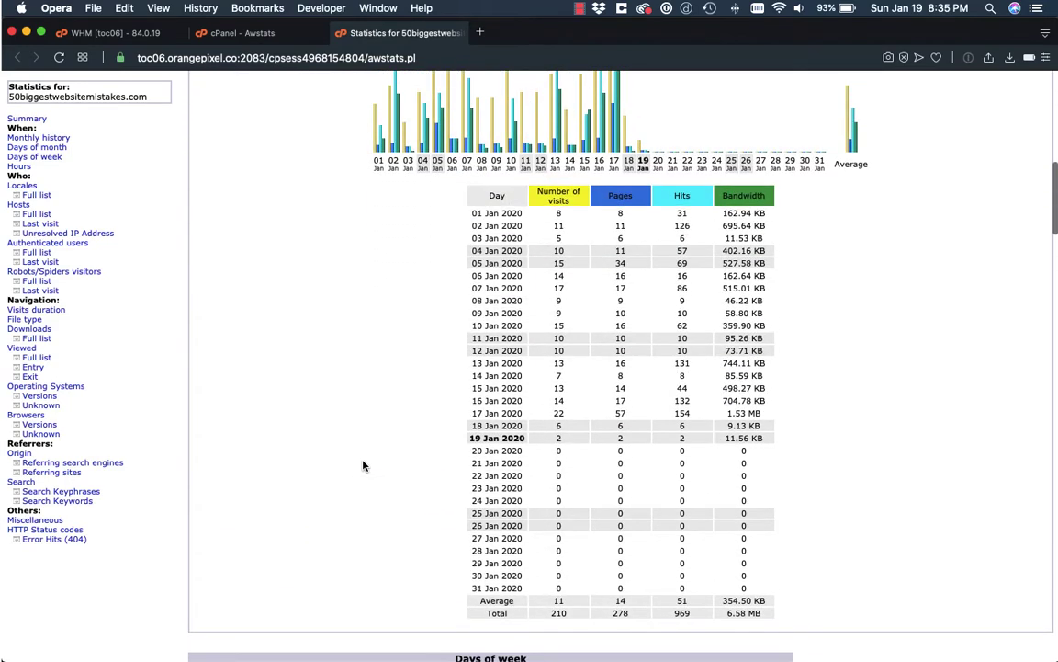
{"action": "scroll", "coordinate": [363, 465], "scroll_direction": "up", "scroll_amount": 1}
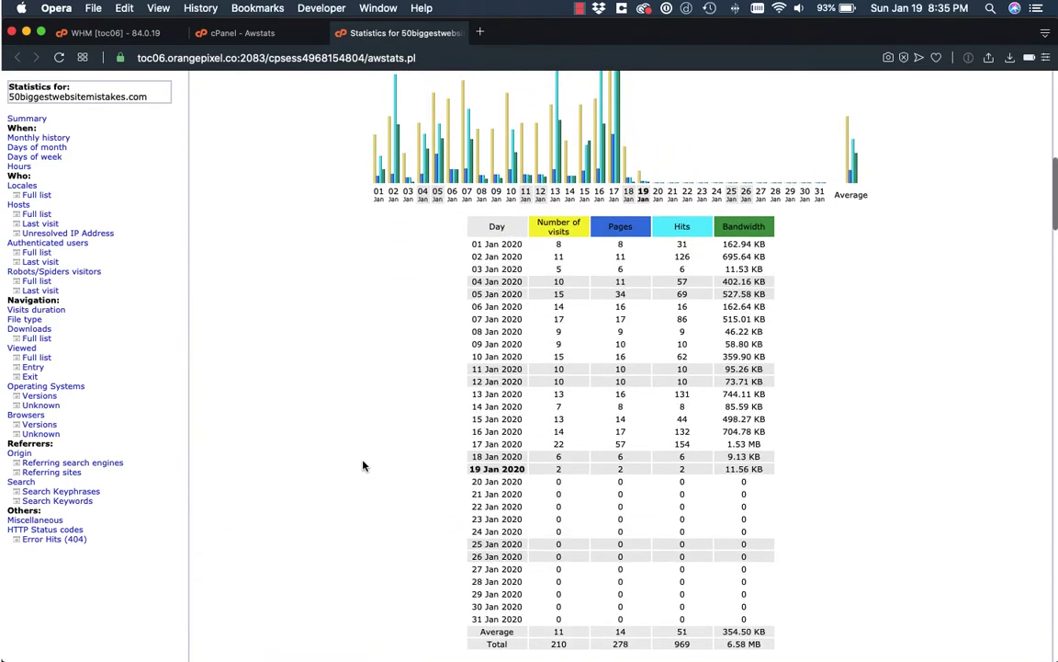
{"action": "scroll", "coordinate": [363, 465], "scroll_direction": "up", "scroll_amount": 15}
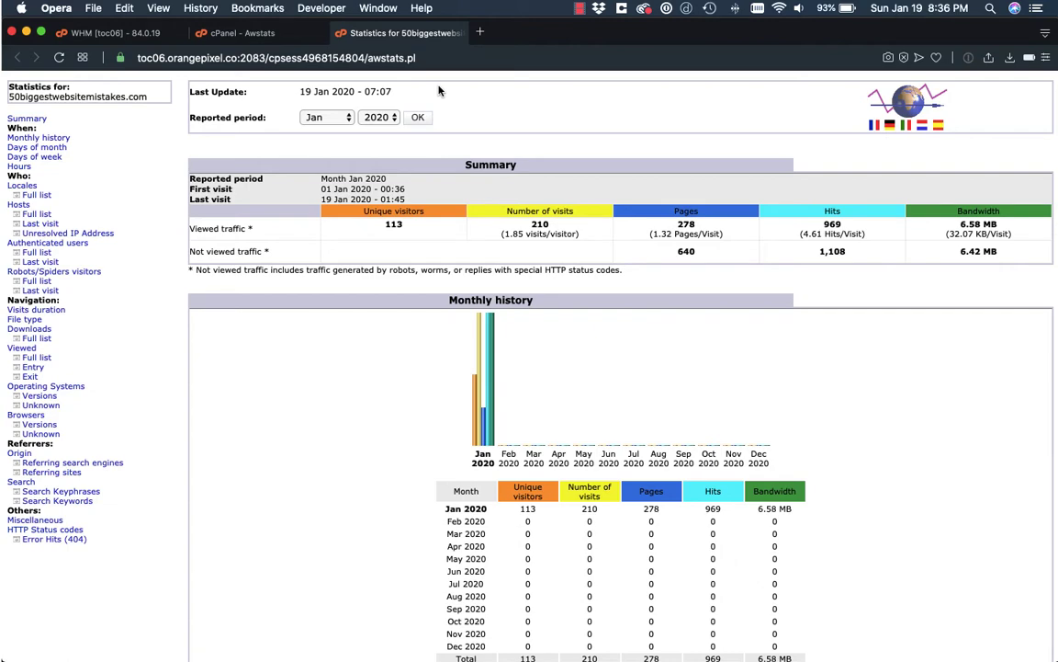
Step: In WHM, open Tweak Settings filtered to 'aws' to check that updating Awstats from cPanel is On
{"action": "left_click", "coordinate": [120, 33]}
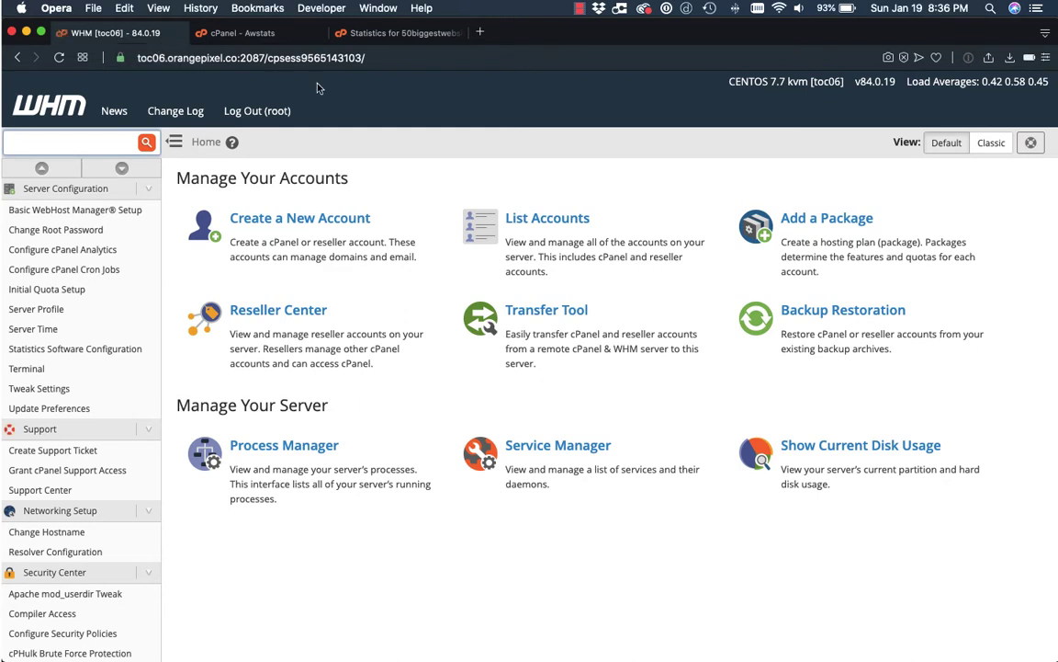
{"action": "left_click", "coordinate": [93, 142]}
{"action": "type", "text": "twea"}
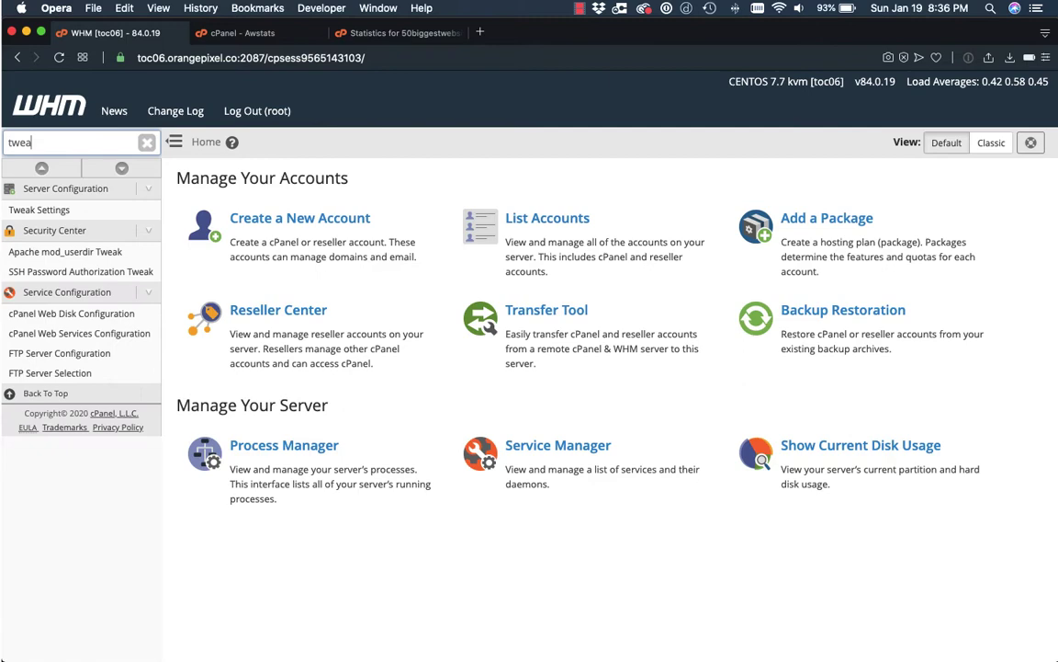
{"action": "type", "text": "k"}
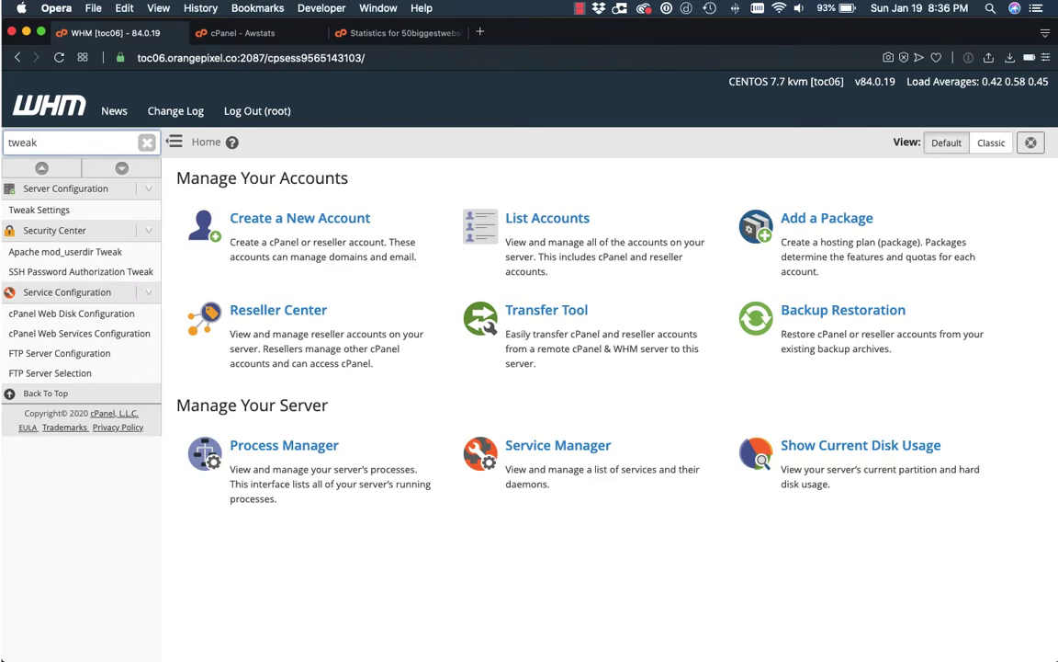
{"action": "left_click", "coordinate": [55, 212]}
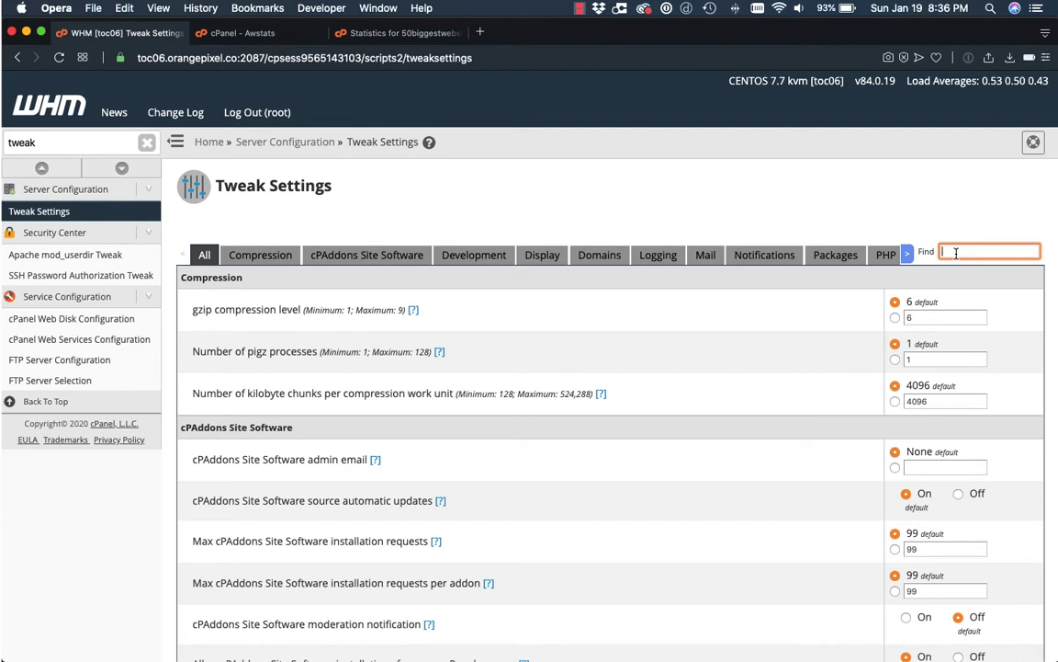
{"action": "type", "text": "aws"}
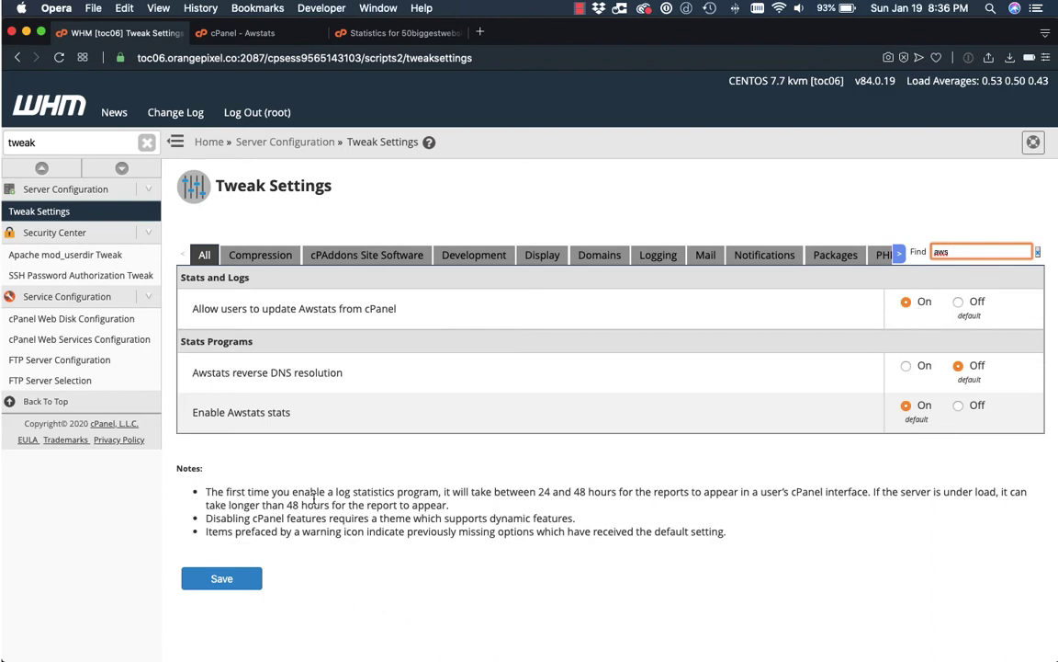
Step: Open File Manager, go to tmp/awstats, and bring up actions for awstats.50biggestwebsitemistakes.com.conf
{"action": "left_click", "coordinate": [245, 35]}
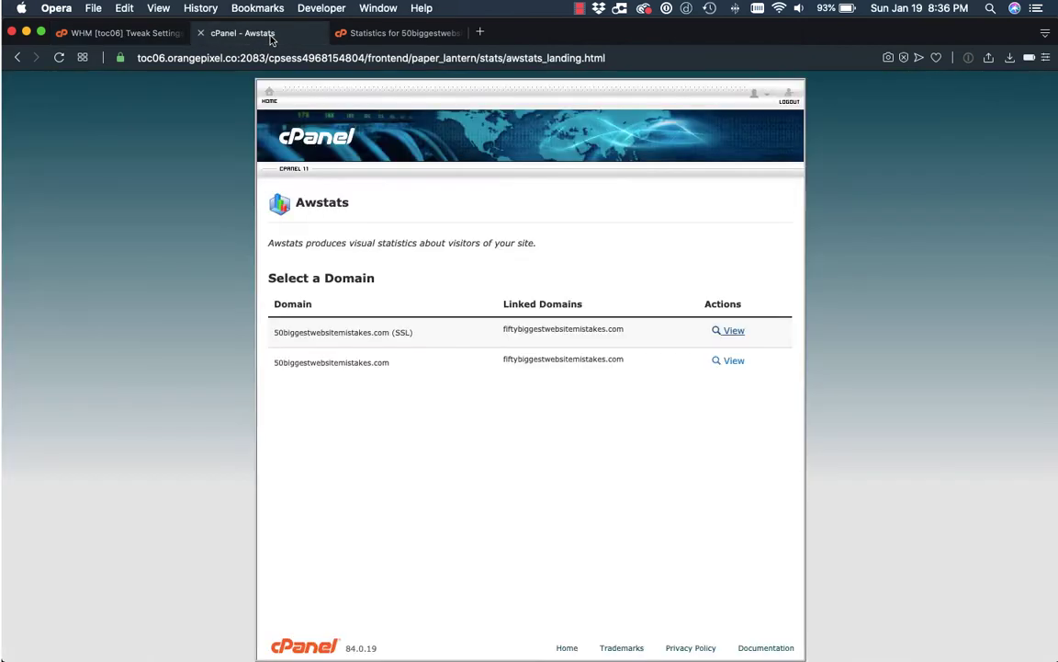
{"action": "left_click", "coordinate": [269, 98]}
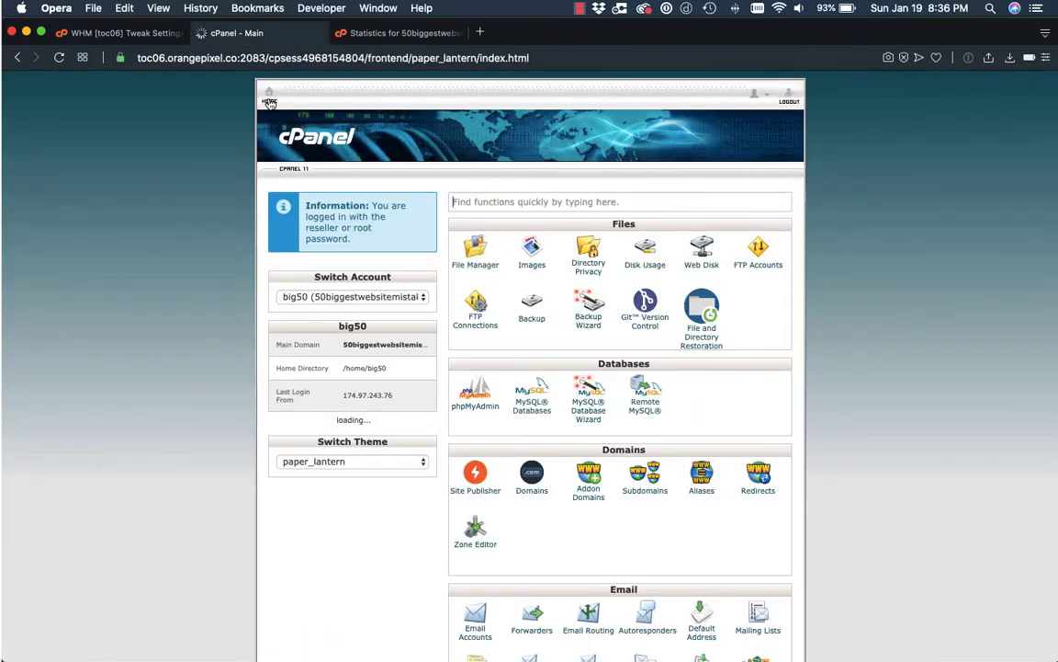
{"action": "left_click", "coordinate": [476, 263]}
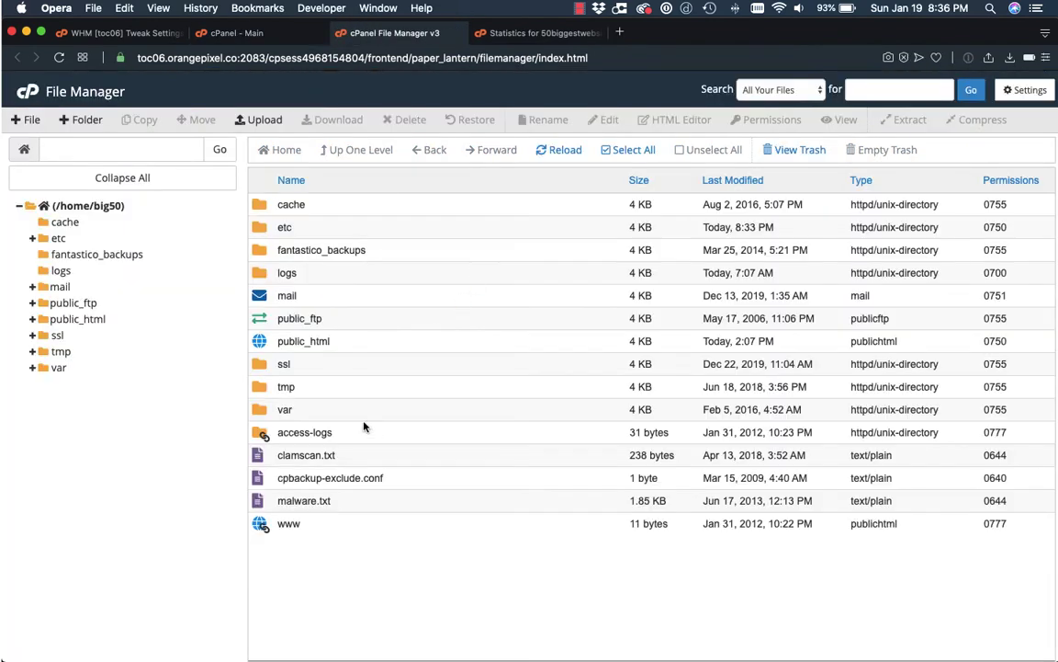
{"action": "double_click", "coordinate": [260, 392]}
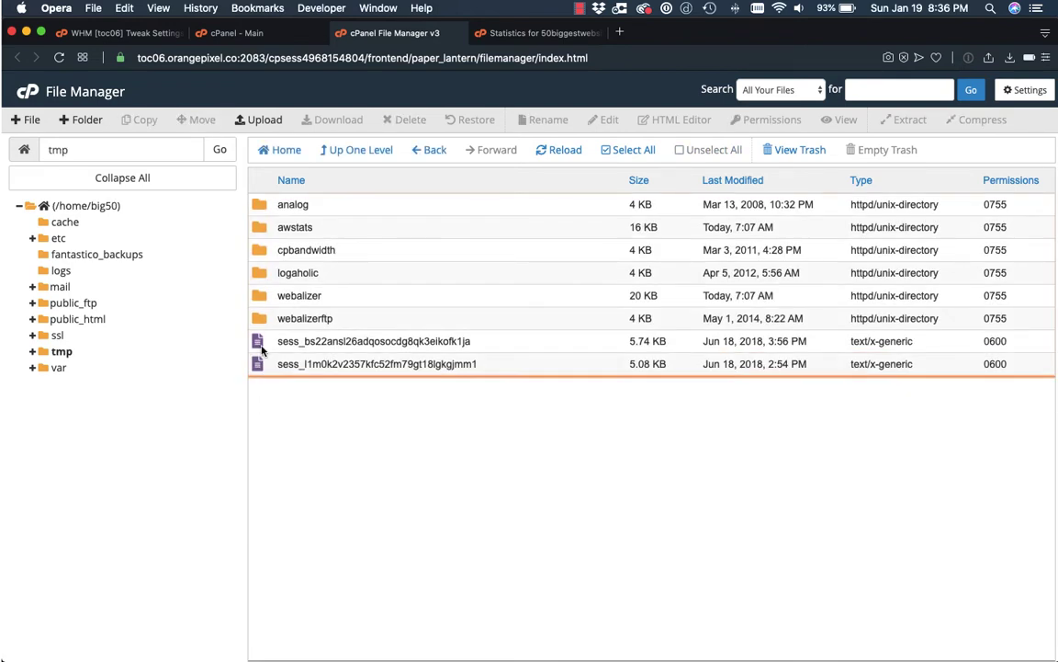
{"action": "double_click", "coordinate": [259, 228]}
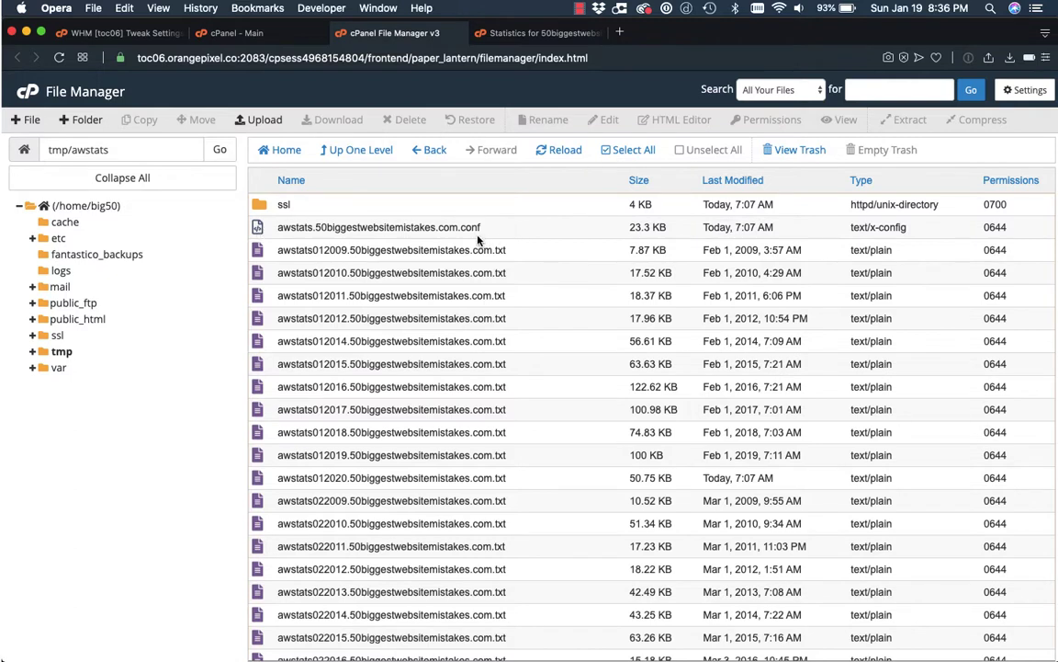
{"action": "right_click", "coordinate": [437, 227]}
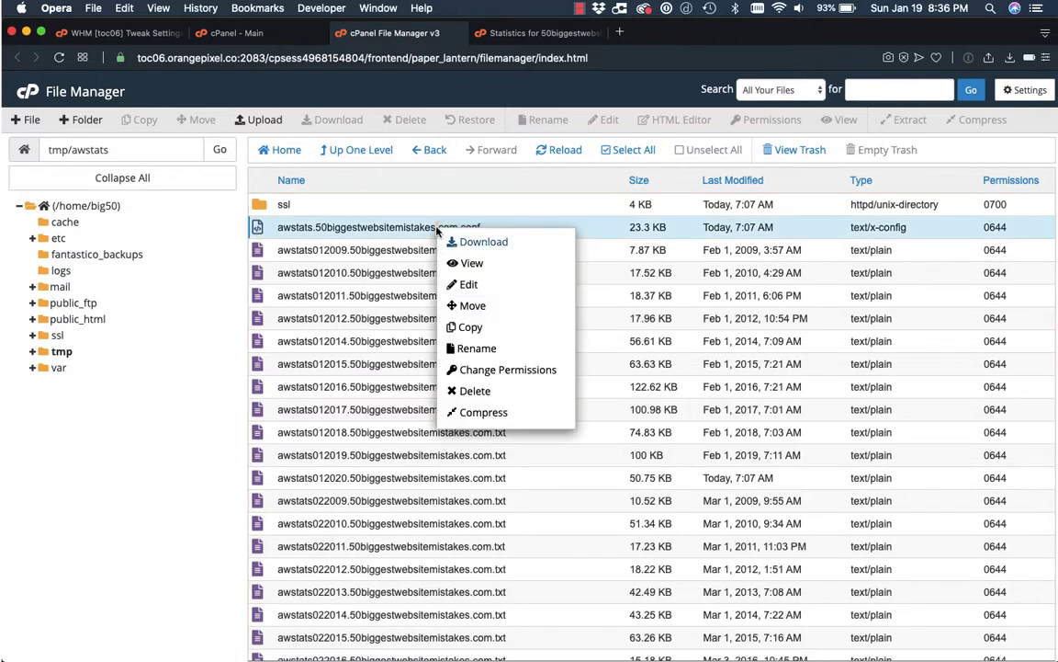
Step: Change AllowToUpdateStatsFromBrowser from 0 to 1 in the awstats .conf file, then save and close it
{"action": "left_click", "coordinate": [467, 286]}
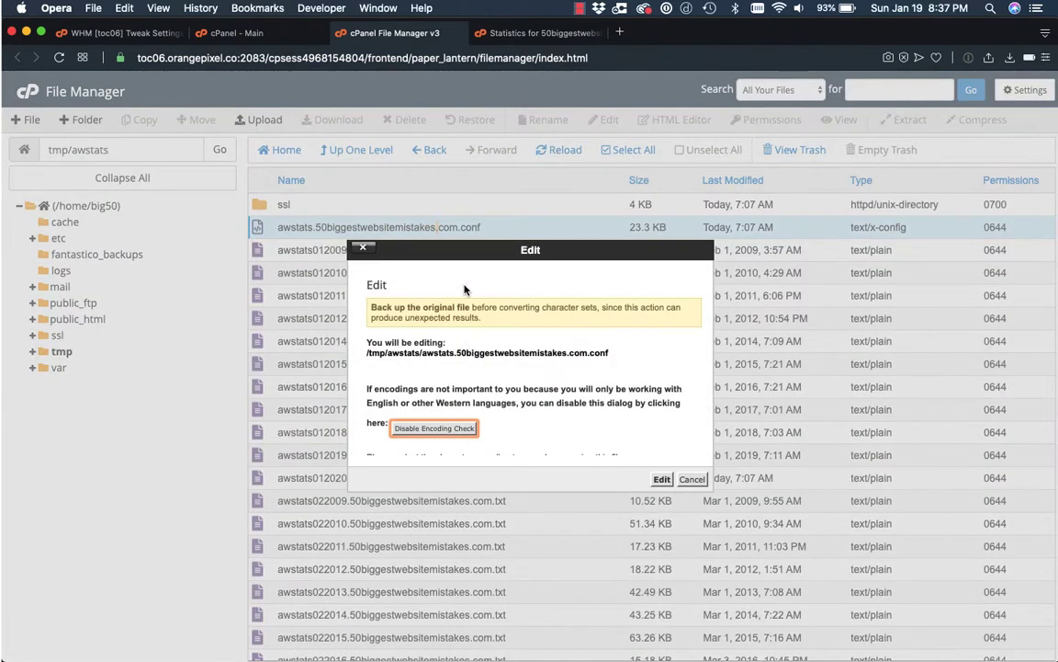
{"action": "left_click", "coordinate": [661, 479]}
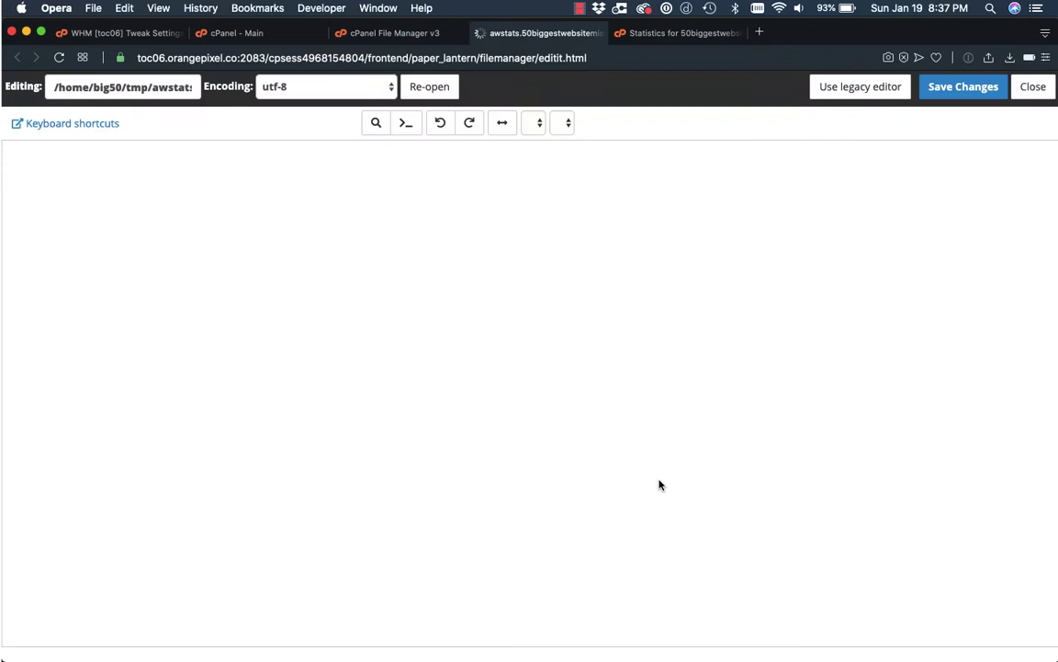
{"action": "scroll", "coordinate": [321, 420], "scroll_direction": "down", "scroll_amount": 20}
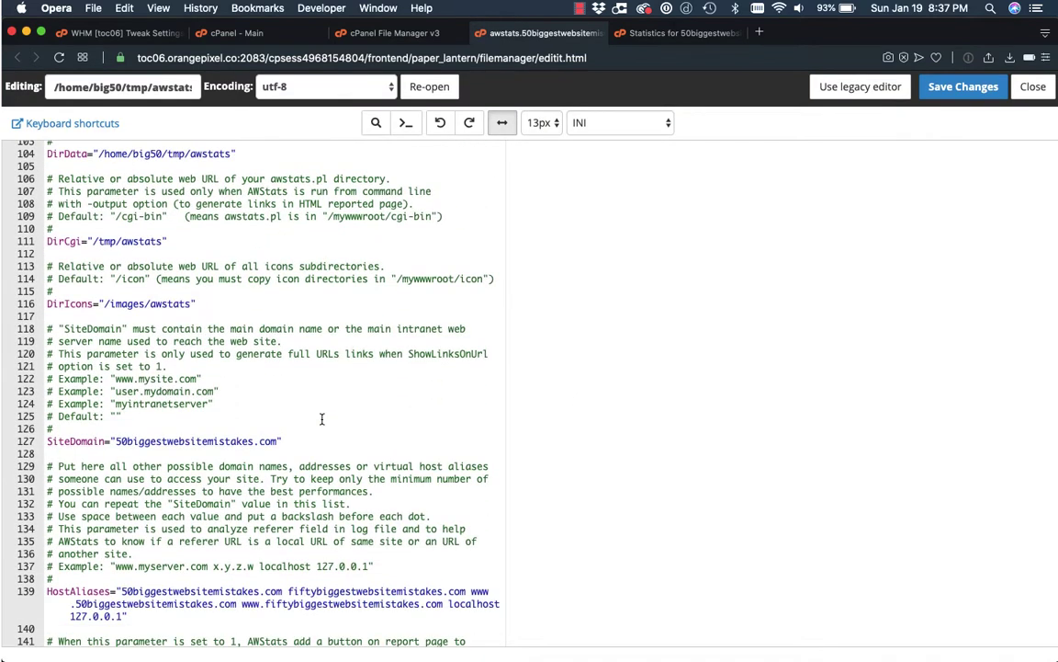
{"action": "scroll", "coordinate": [321, 419], "scroll_direction": "down", "scroll_amount": 2}
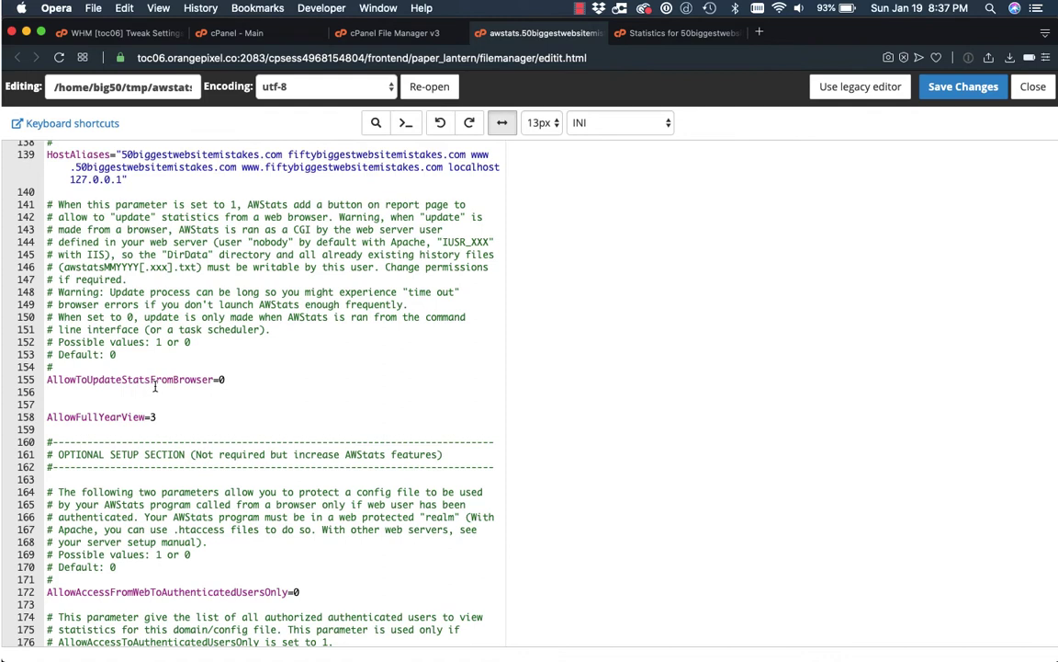
{"action": "left_click", "coordinate": [221, 379]}
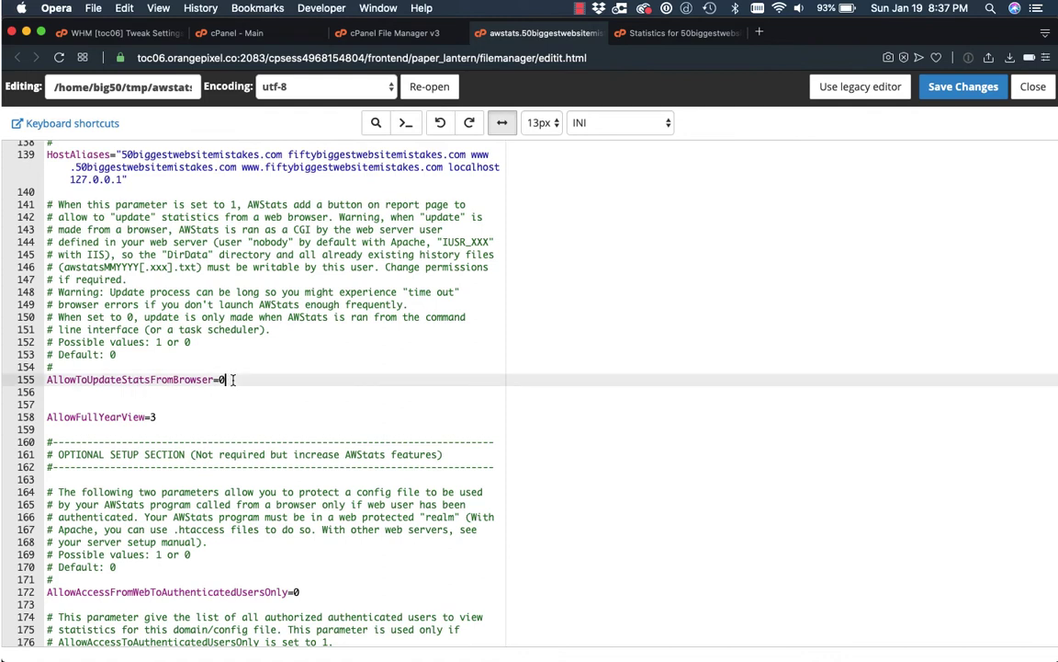
{"action": "key", "text": "BackSpace"}
{"action": "type", "text": "1"}
{"action": "left_click", "coordinate": [963, 86]}
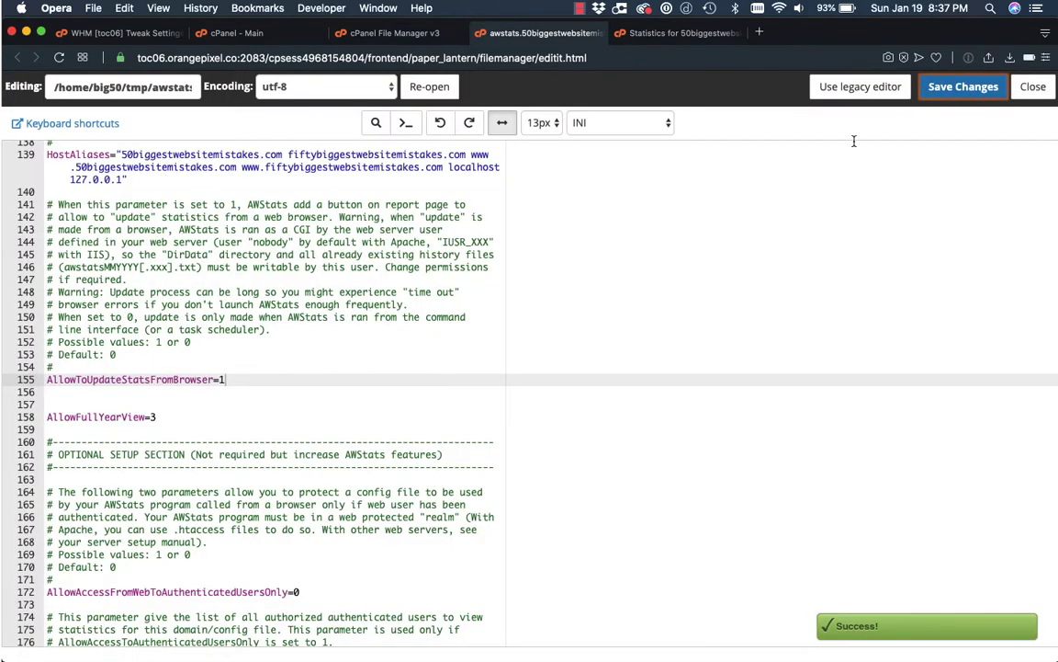
{"action": "left_click", "coordinate": [1033, 87]}
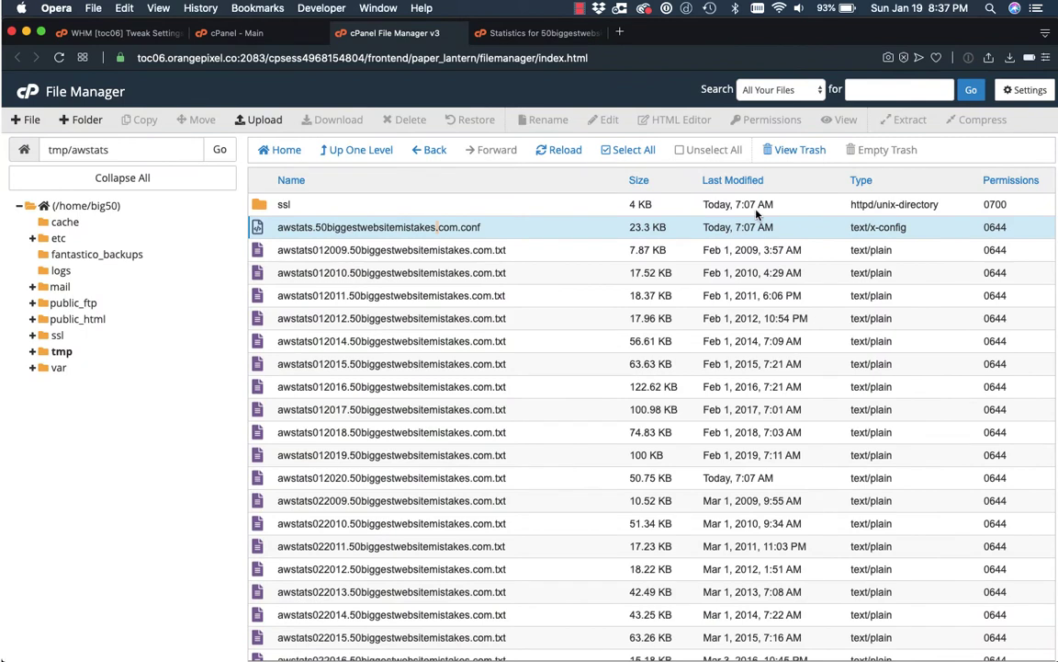
Step: In tmp/awstats/ssl, set the .conf file's AllowToUpdateStatsFromBrowser on line 155 to 1 and save
{"action": "double_click", "coordinate": [261, 208]}
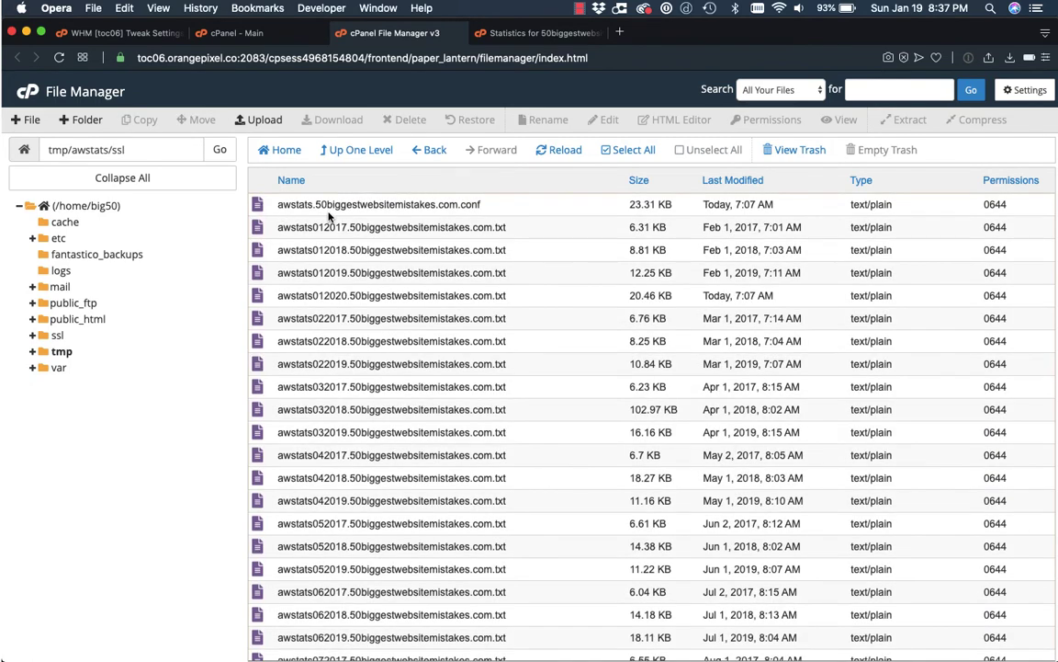
{"action": "right_click", "coordinate": [342, 207]}
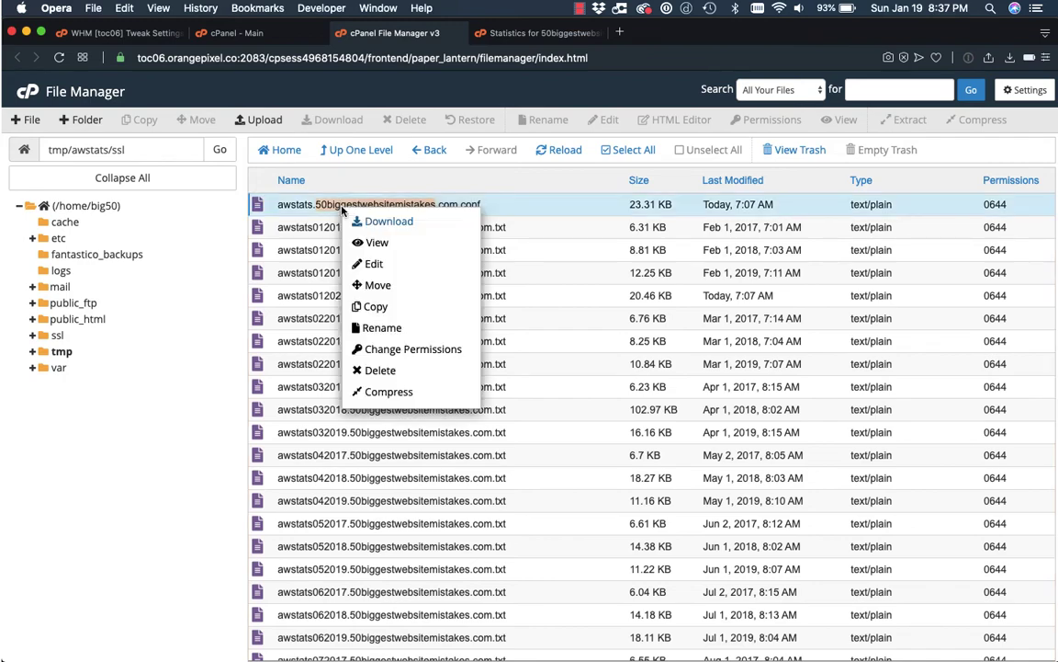
{"action": "left_click", "coordinate": [376, 266]}
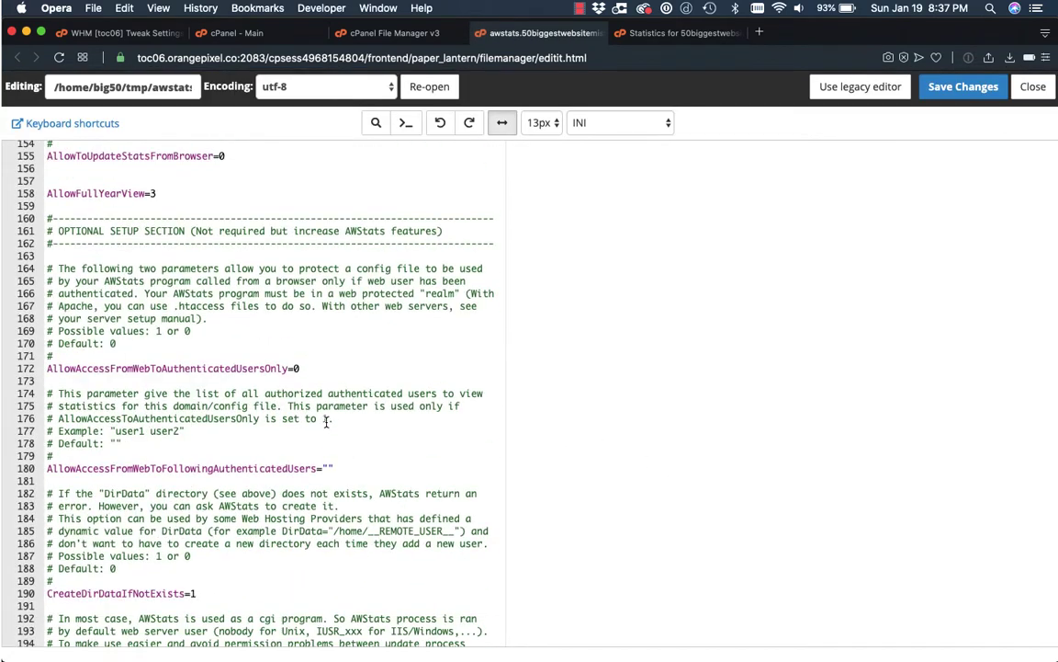
{"action": "scroll", "coordinate": [326, 422], "scroll_direction": "up", "scroll_amount": 5}
{"action": "left_click", "coordinate": [228, 454]}
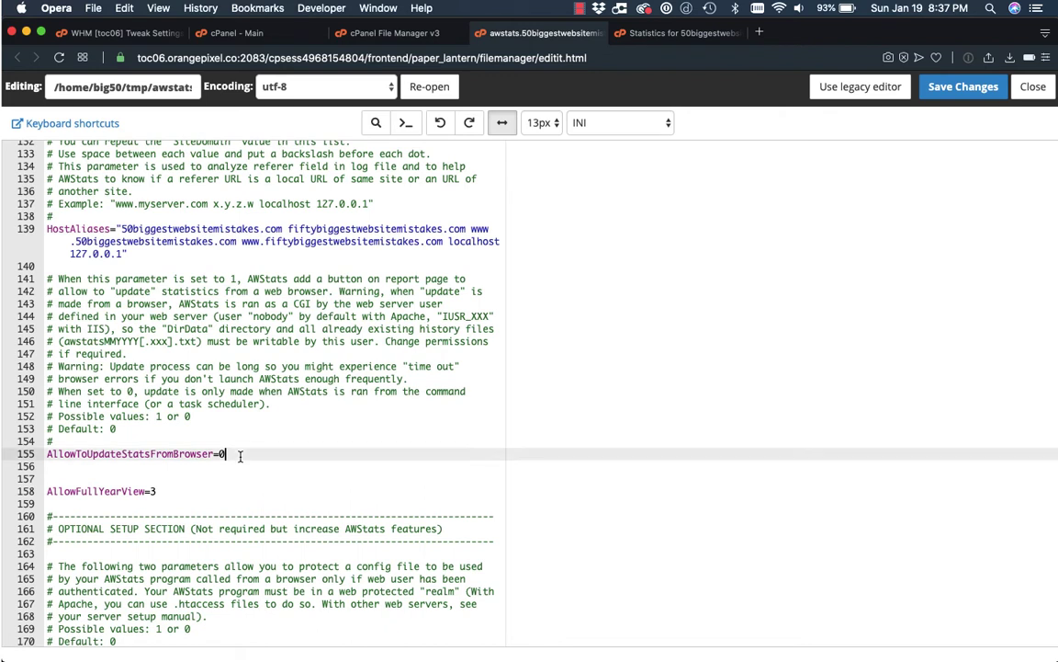
{"action": "key", "text": "BackSpace"}
{"action": "type", "text": "1"}
{"action": "left_click", "coordinate": [965, 88]}
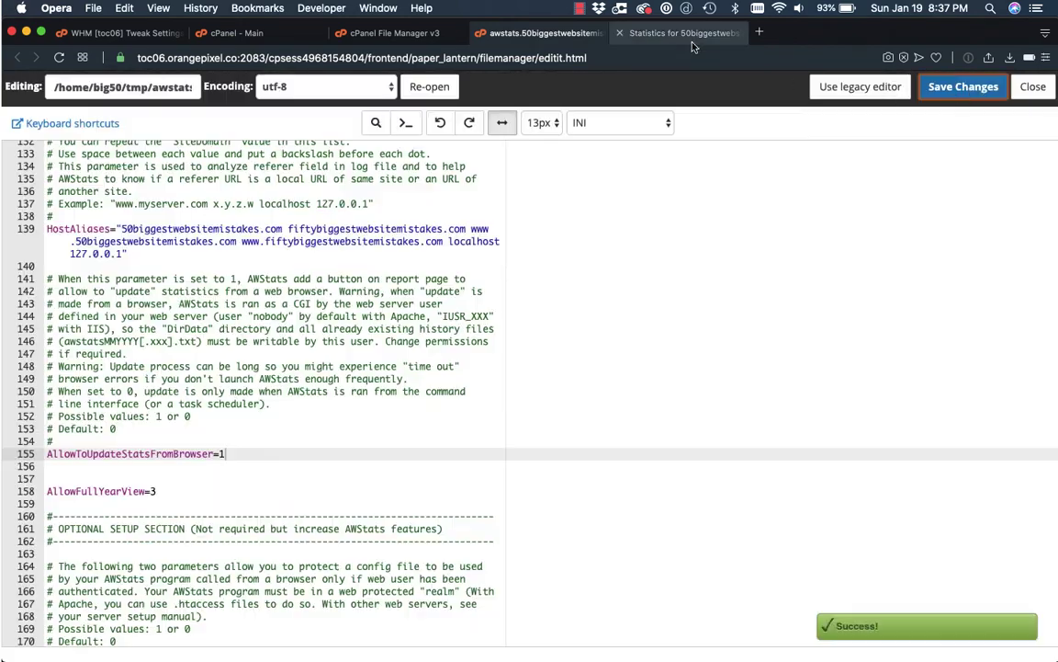
Step: Reload the AWStats report and run Update now so Last Update reads 19 Jan 2020 - 20:38
{"action": "left_click", "coordinate": [682, 35]}
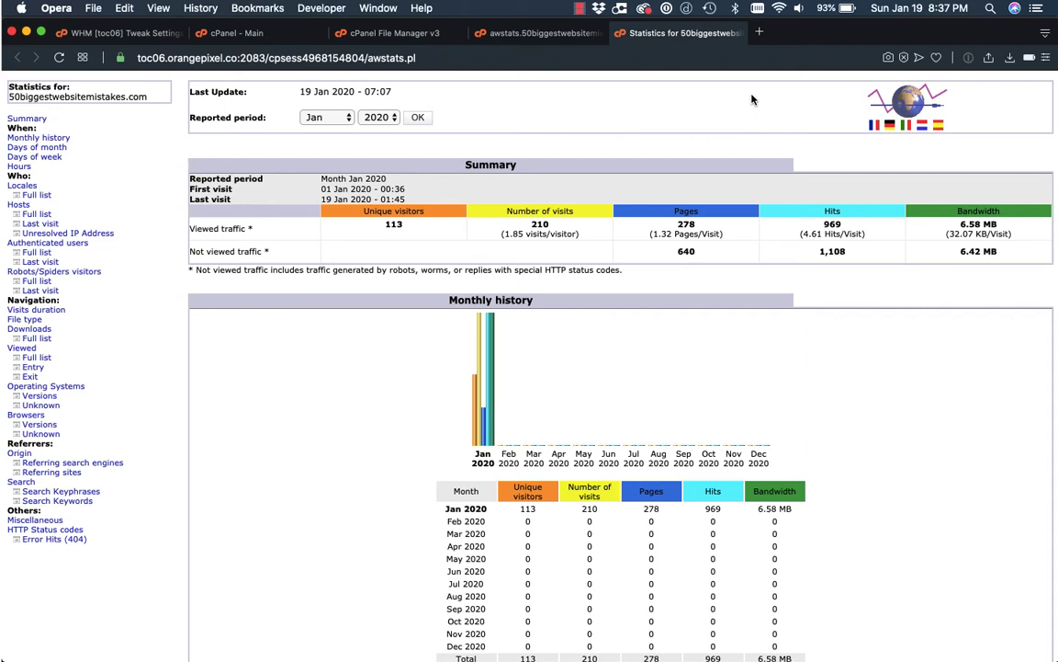
{"action": "left_click", "coordinate": [59, 58]}
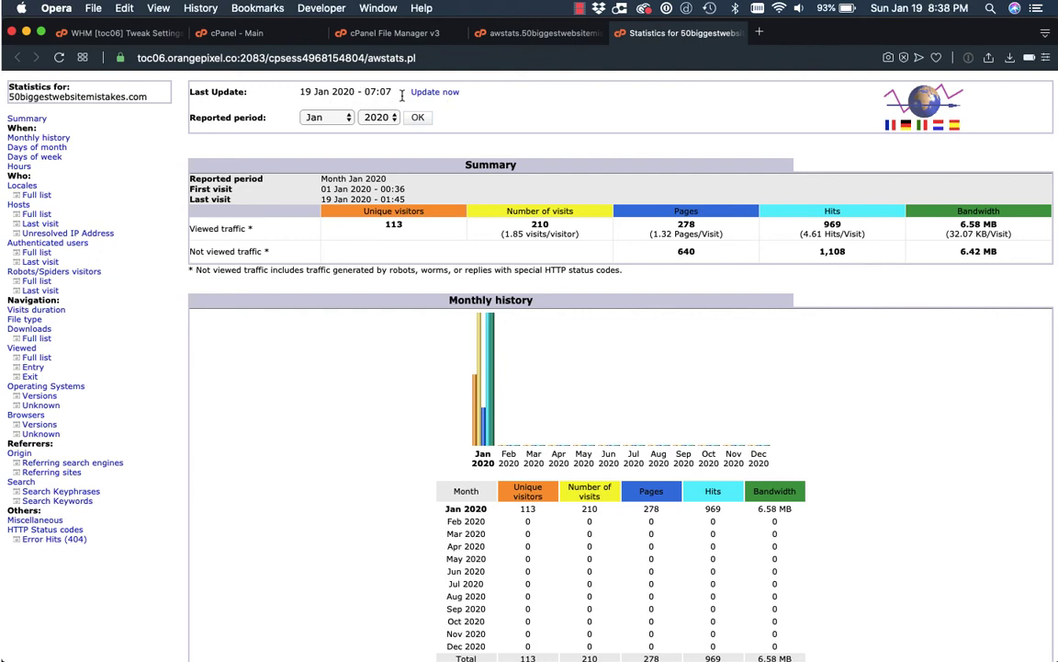
{"action": "left_click", "coordinate": [438, 94]}
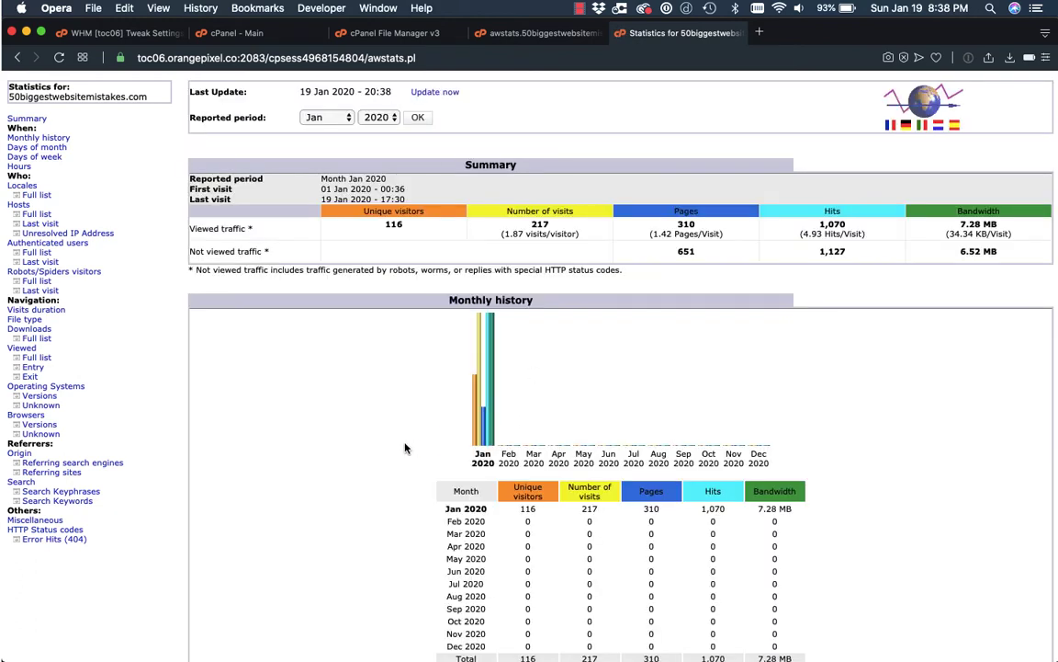
Step: Review the refreshed report, including 217 visits averaging 164 s and 19 robots listed
{"action": "scroll", "coordinate": [296, 507], "scroll_direction": "down", "scroll_amount": 10}
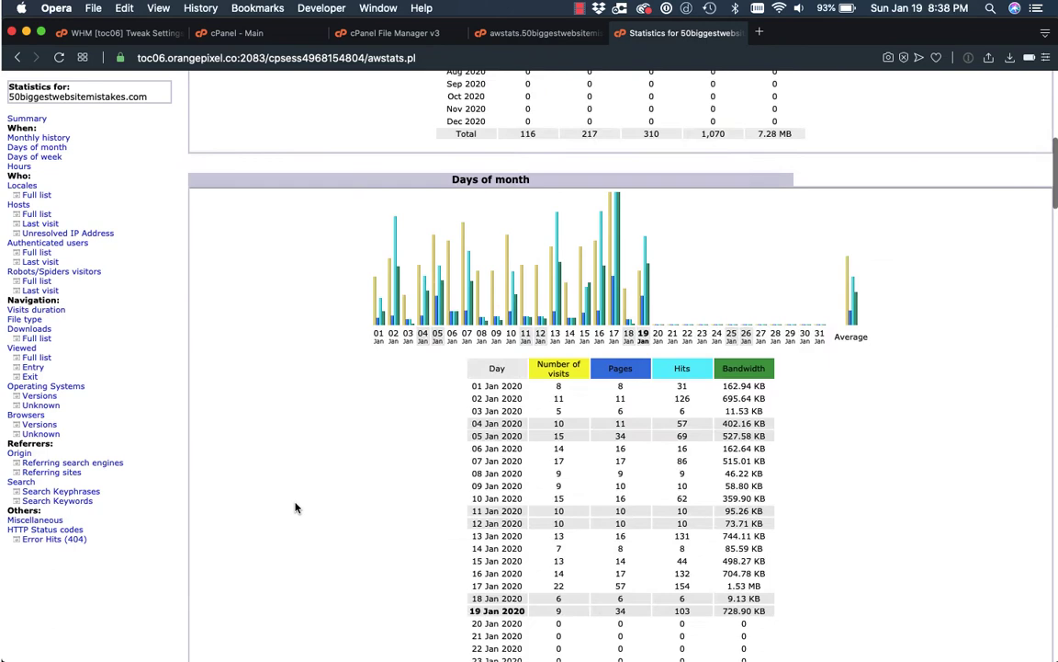
{"action": "scroll", "coordinate": [296, 507], "scroll_direction": "down", "scroll_amount": 10}
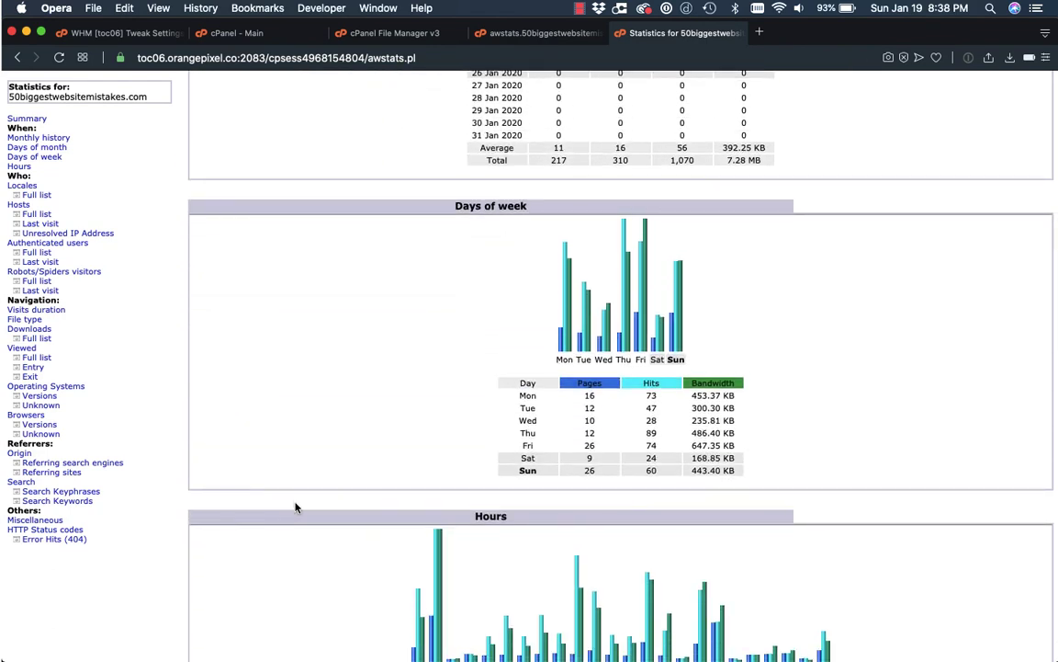
{"action": "scroll", "coordinate": [296, 508], "scroll_direction": "down", "scroll_amount": 10}
{"action": "scroll", "coordinate": [295, 501], "scroll_direction": "down", "scroll_amount": 5}
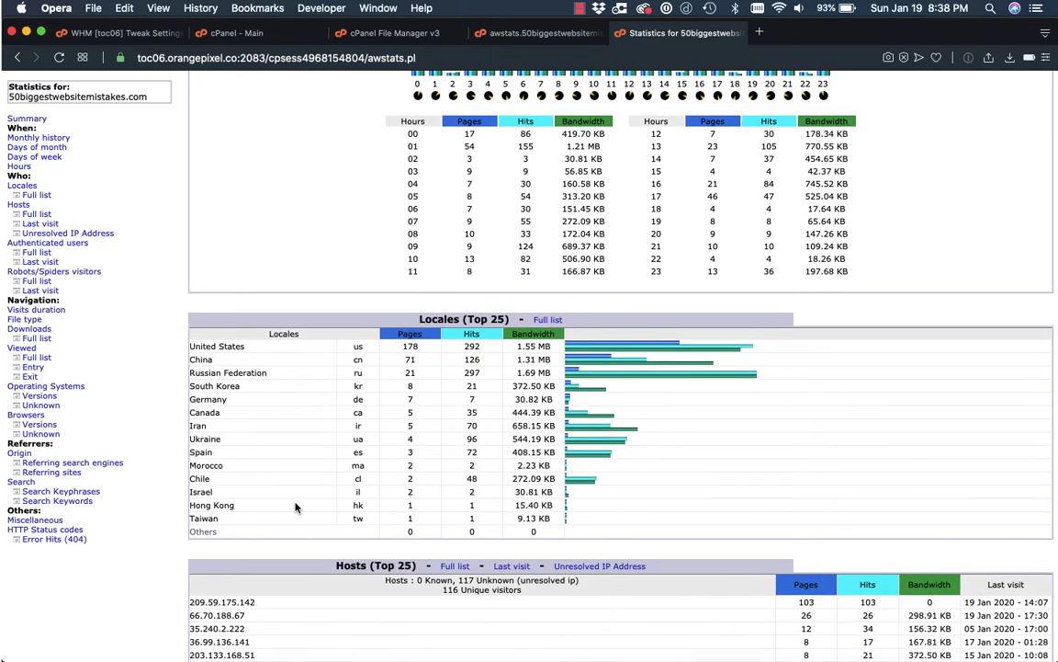
{"action": "scroll", "coordinate": [295, 508], "scroll_direction": "down", "scroll_amount": 15}
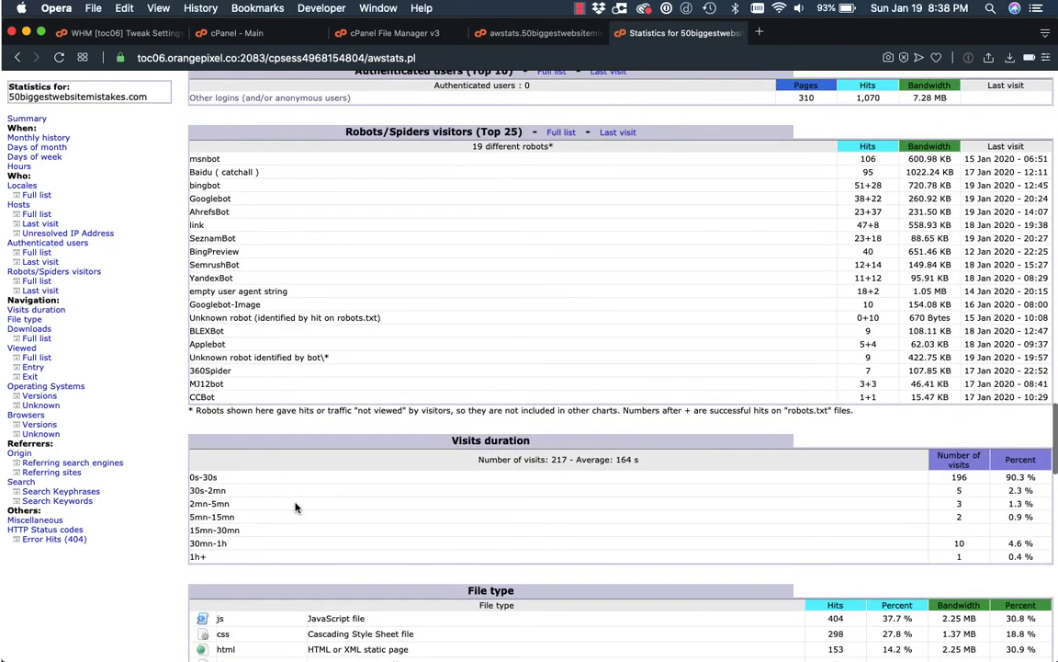
{"action": "scroll", "coordinate": [295, 459], "scroll_direction": "up", "scroll_amount": 1}
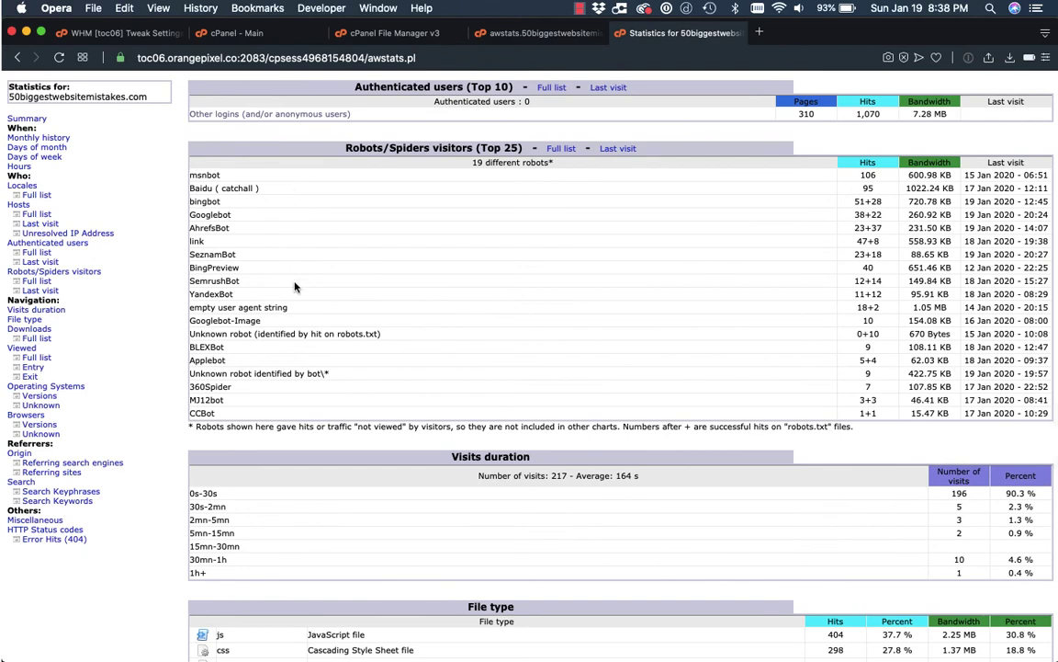
{"action": "scroll", "coordinate": [299, 319], "scroll_direction": "down", "scroll_amount": 15}
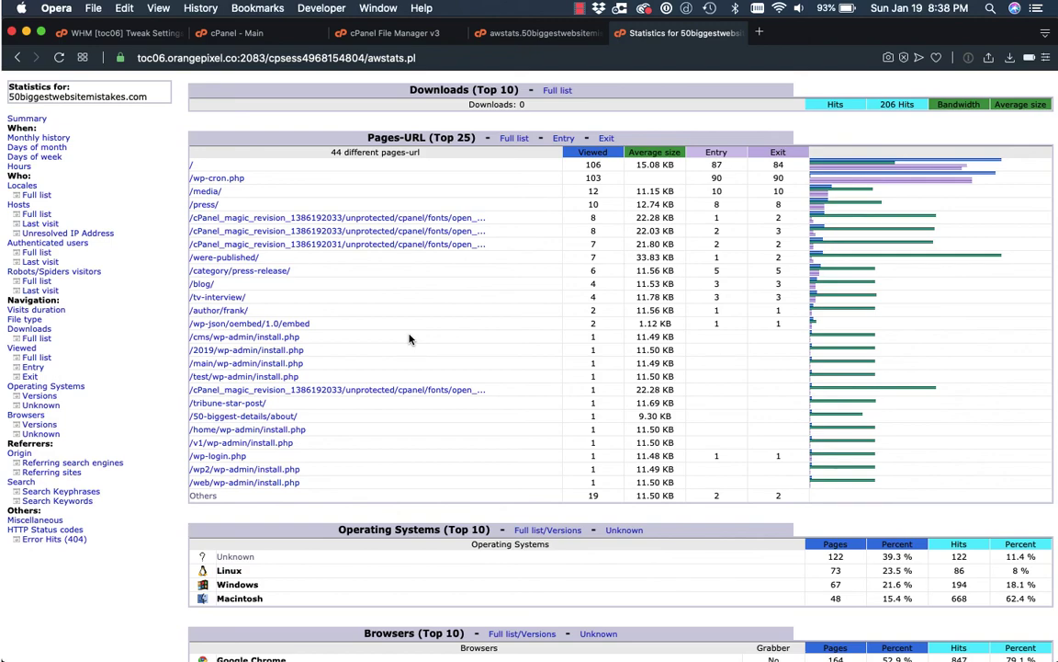
{"action": "scroll", "coordinate": [410, 339], "scroll_direction": "down", "scroll_amount": 10}
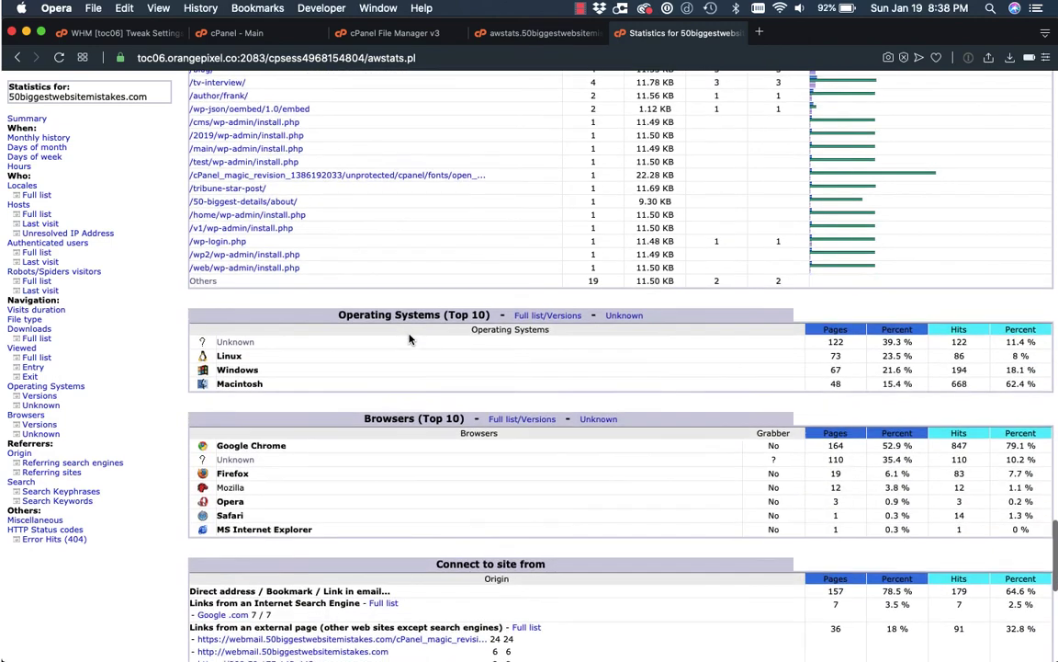
{"action": "scroll", "coordinate": [410, 339], "scroll_direction": "down", "scroll_amount": 2}
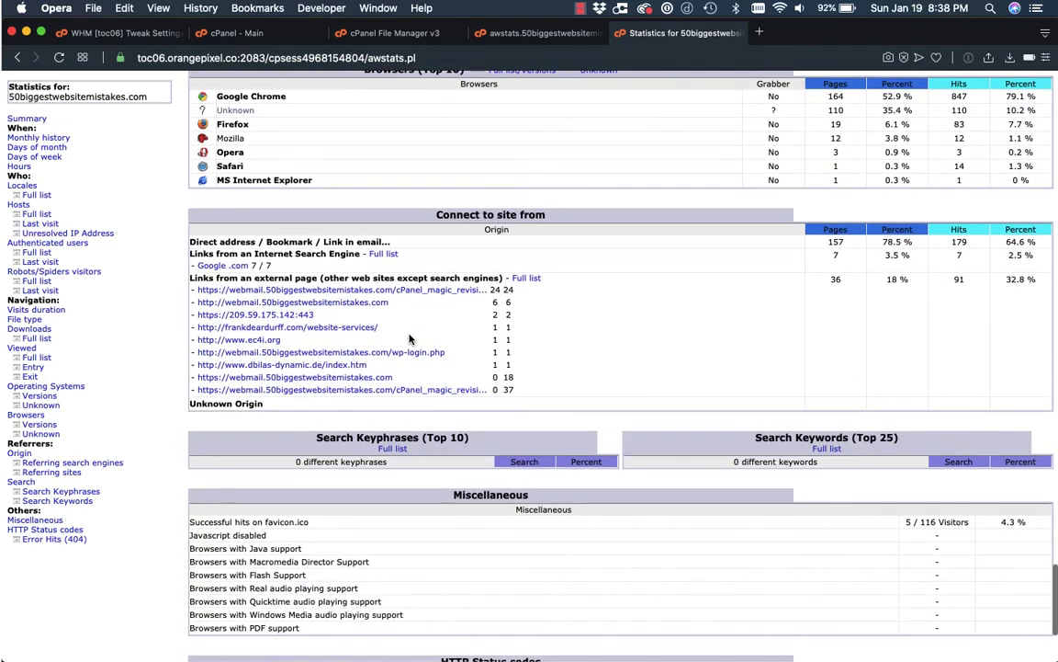
{"action": "scroll", "coordinate": [410, 339], "scroll_direction": "down", "scroll_amount": 1}
{"action": "scroll", "coordinate": [410, 339], "scroll_direction": "up", "scroll_amount": 20}
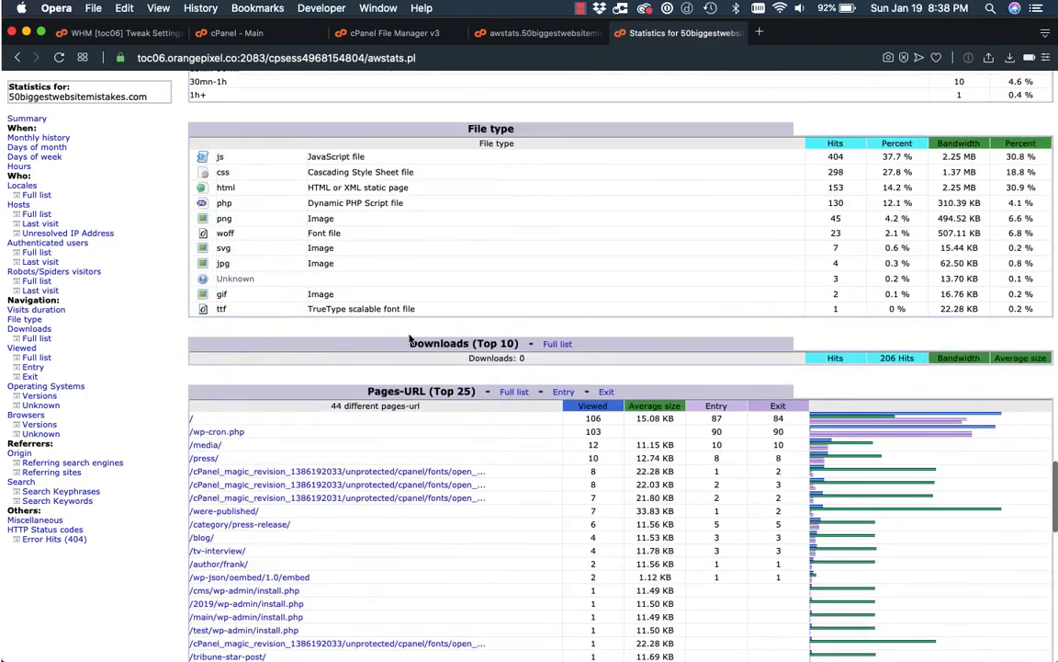